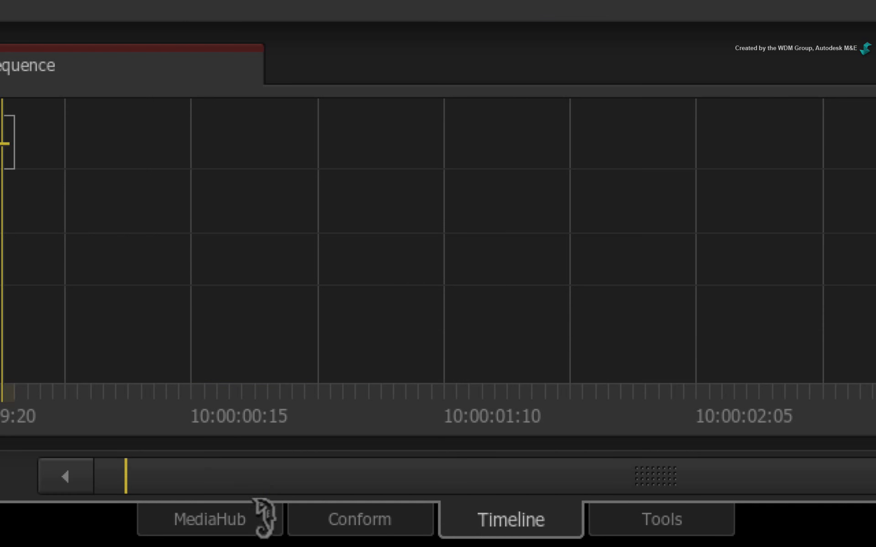
- In MediaHub, select a group of London clips, including Big Ben and Bus 001, and bring them into the media library
left_click(379, 535)
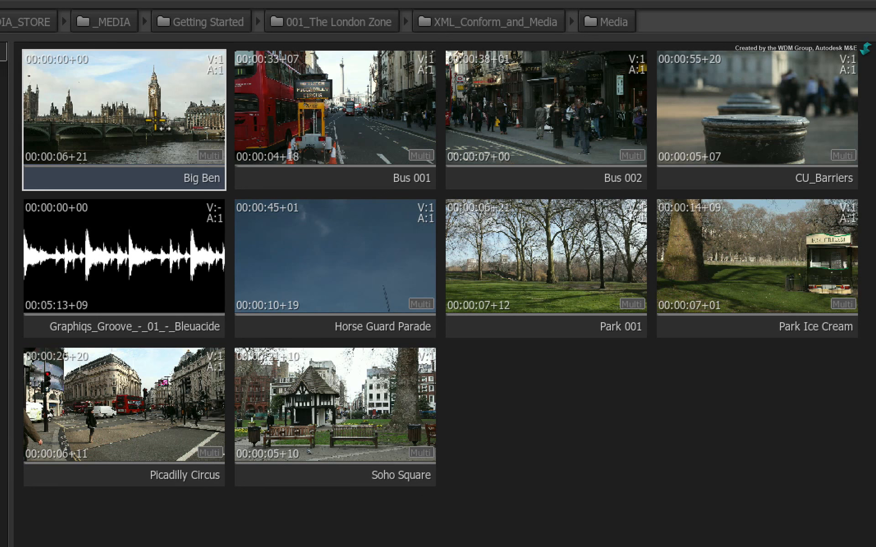
left_click(315, 133, "ctrl")
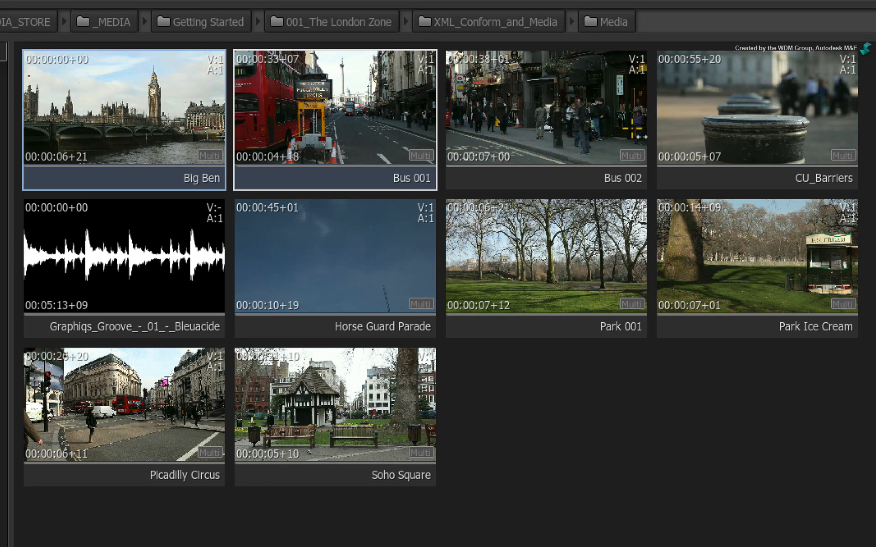
left_click(707, 112, "ctrl")
left_click_drag(757, 114, 151, 268)
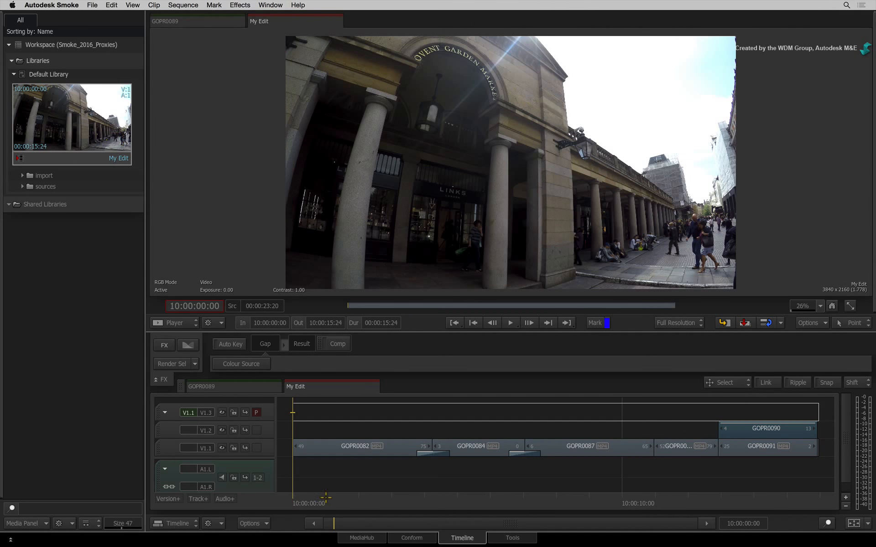
- Scrub through the My Edit sequence with the player in Full Resolution mode to examine its playback response
left_click_drag(326, 498, 624, 496)
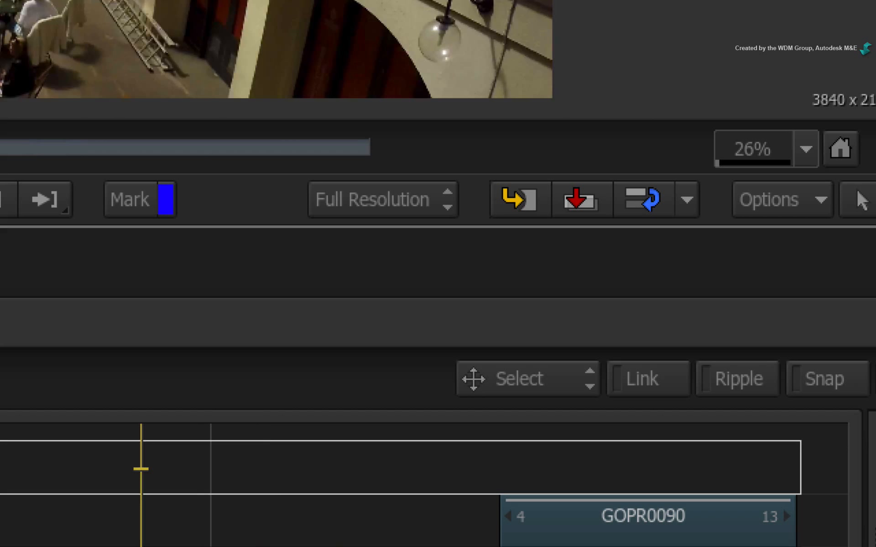
left_click_drag(141, 543, 80, 543)
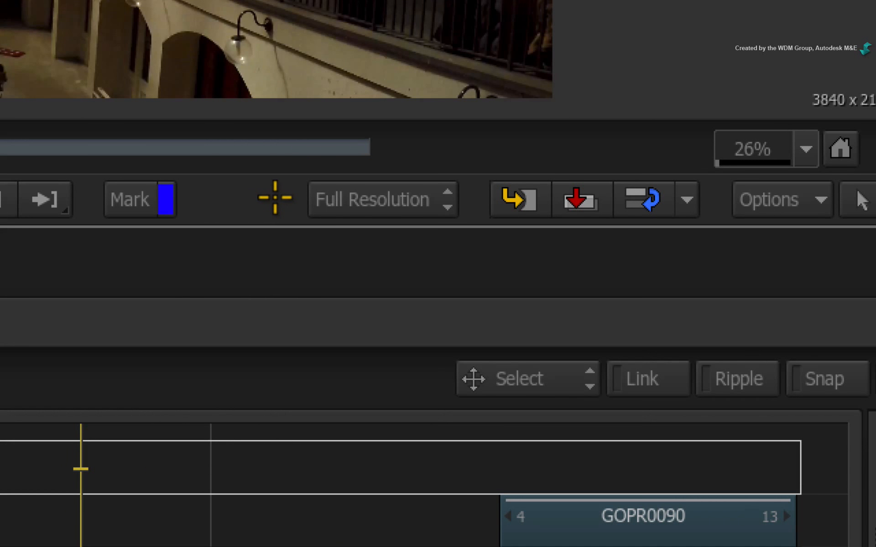
left_click(444, 193)
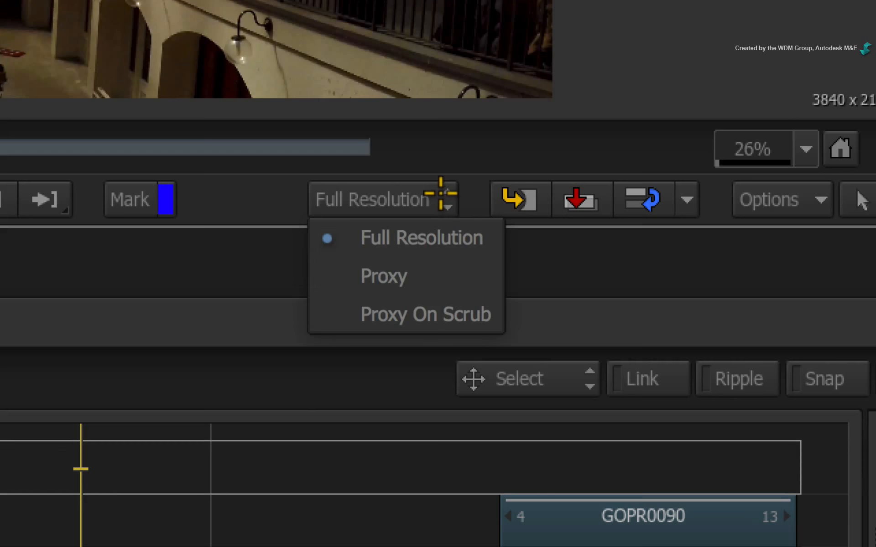
left_click(478, 239)
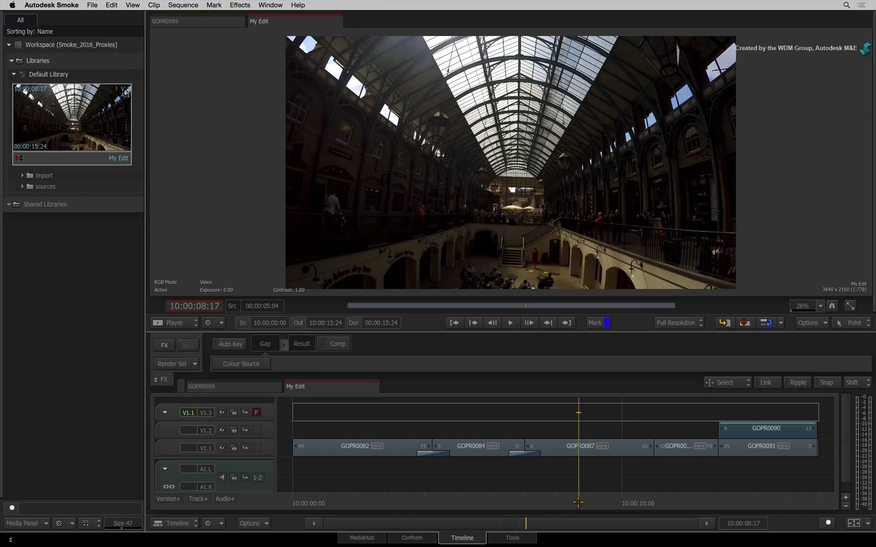
left_click(577, 502)
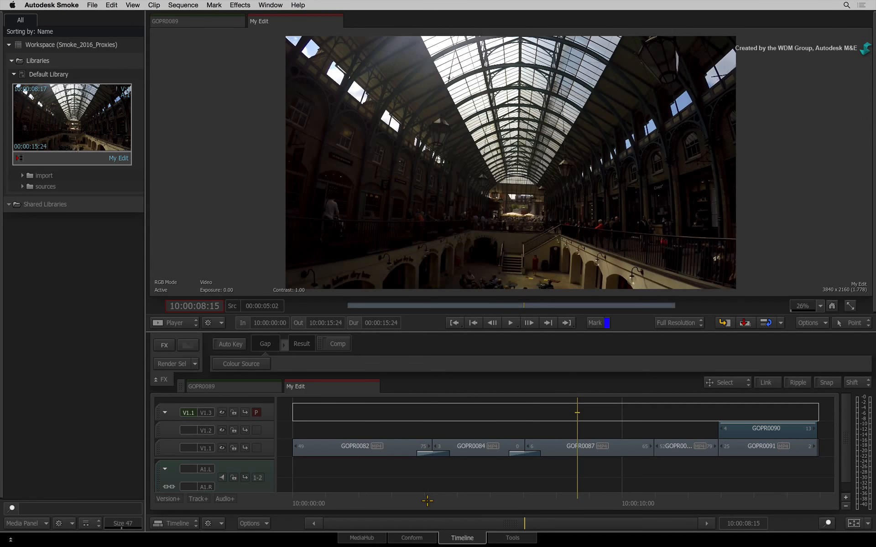
left_click_drag(427, 502, 338, 489)
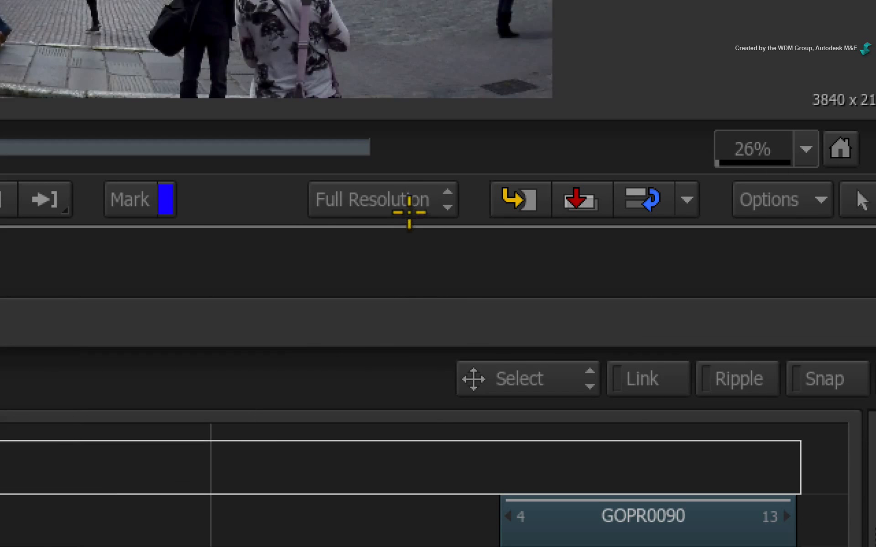
- Switch the player to Proxy mode and scrub through the start of the GOPR0082 clip
left_click(690, 322)
left_click(433, 274)
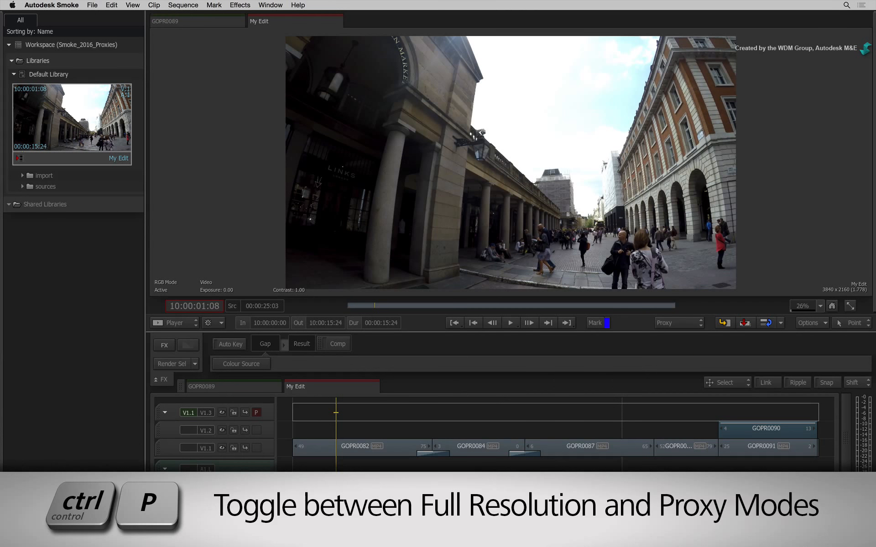
left_click_drag(345, 489, 328, 470)
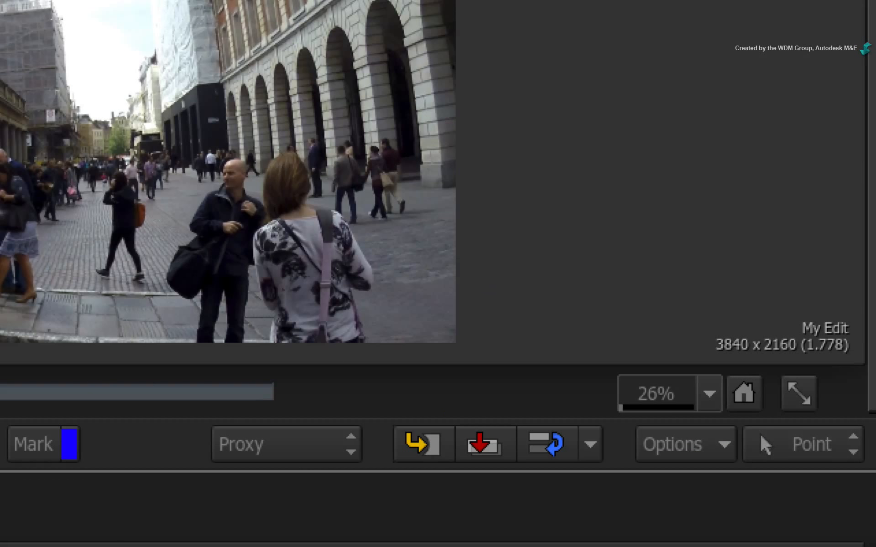
- Zoom into the proxy image to inspect its quality, restore the full-frame view and scrub through GOPR0082
left_click_drag(19, 170, 273, 212)
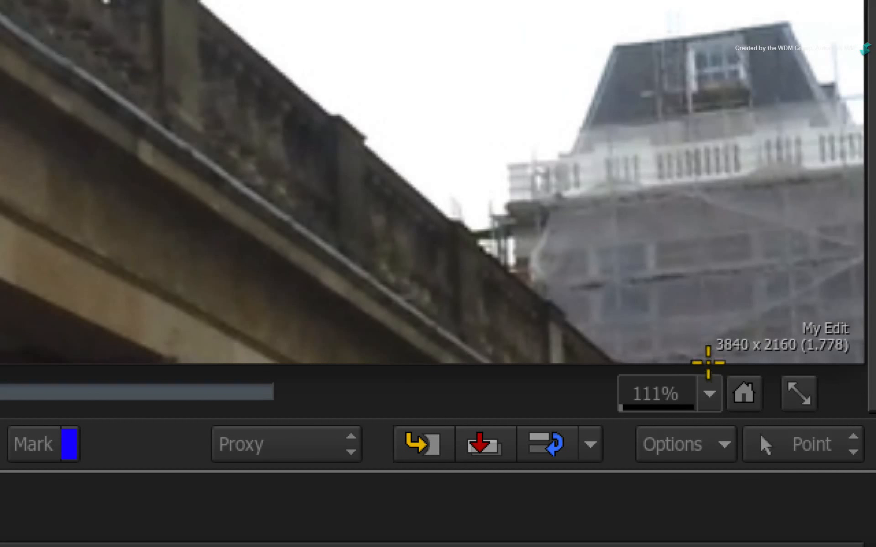
left_click(702, 391)
left_click(686, 429)
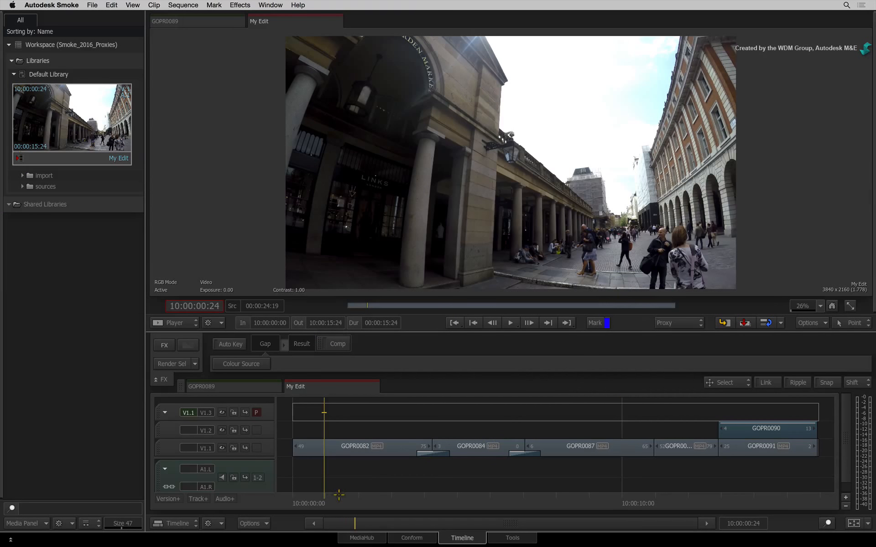
left_click_drag(338, 496, 320, 487)
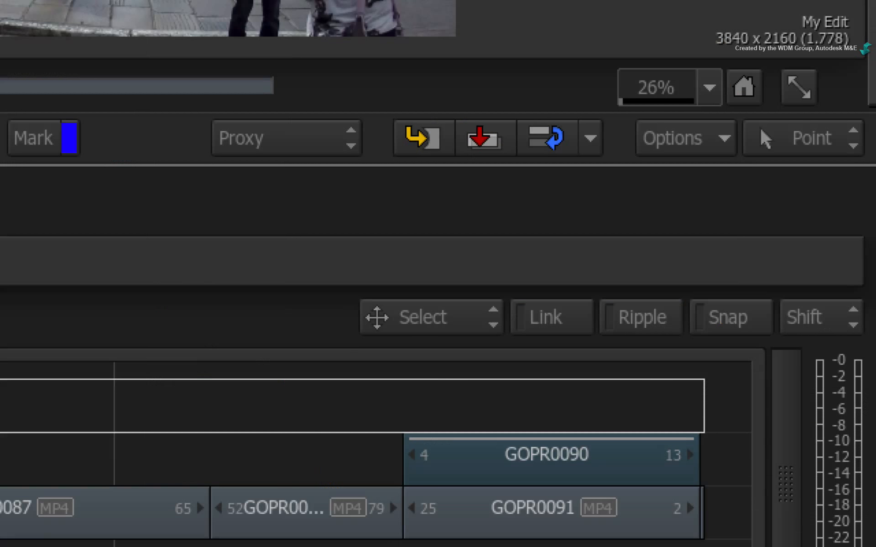
- Set the player resolution to Proxy On Scrub and scrub through My Edit, stopping on the segment after GOPR0087
left_click(340, 137)
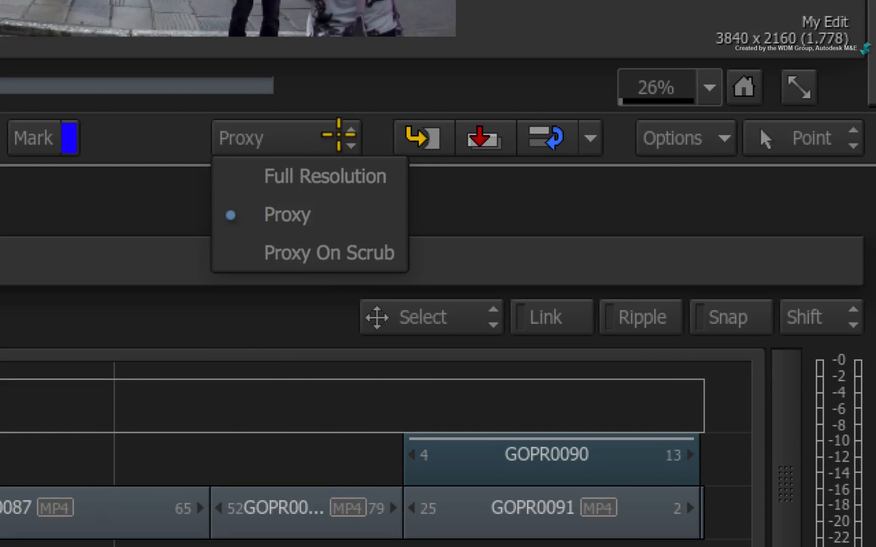
left_click(355, 258)
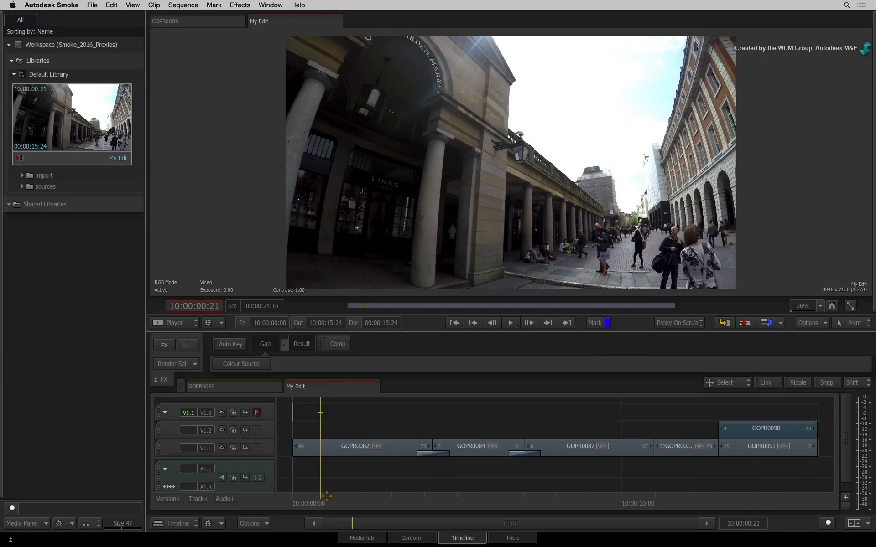
left_click_drag(327, 495, 752, 496)
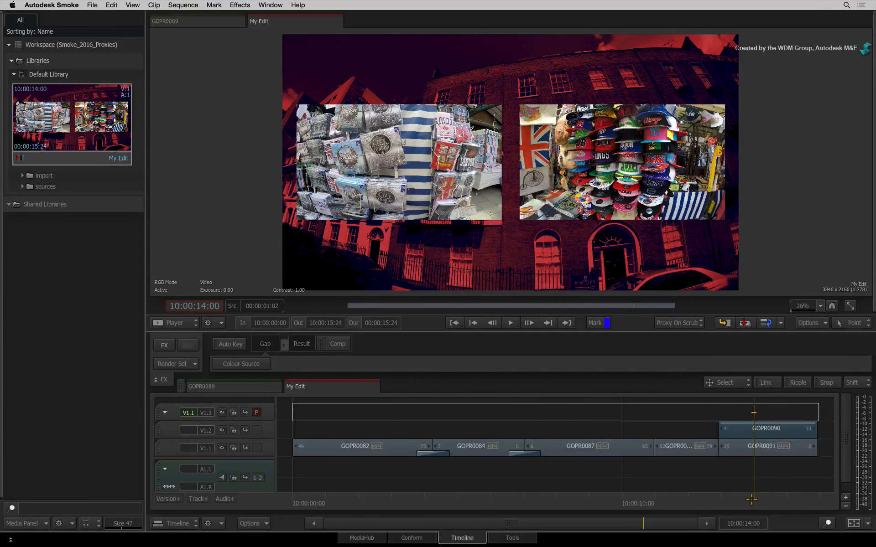
left_click_drag(751, 500, 679, 493)
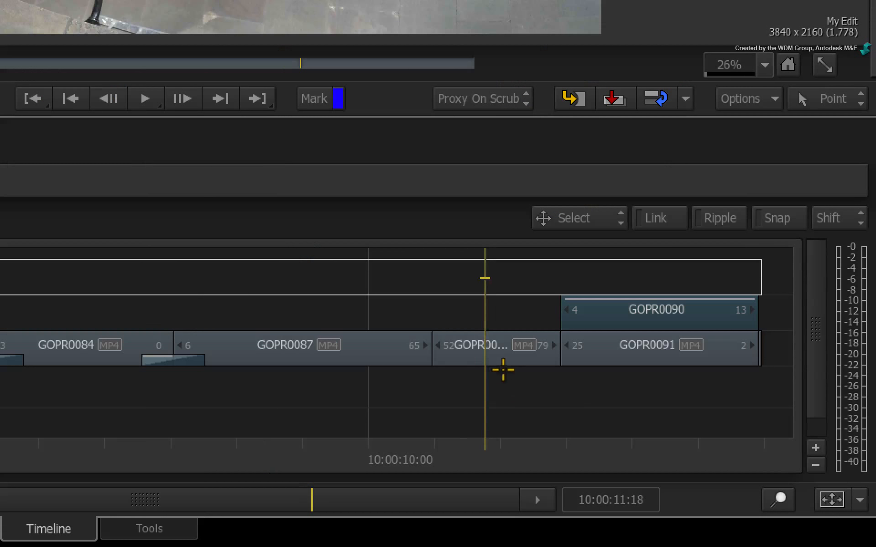
- Add a 2D Transform effect to the segment between GOPR0087 and GOPR0091 and scale it to 29 in X and Y
key("ctrl+Tab")
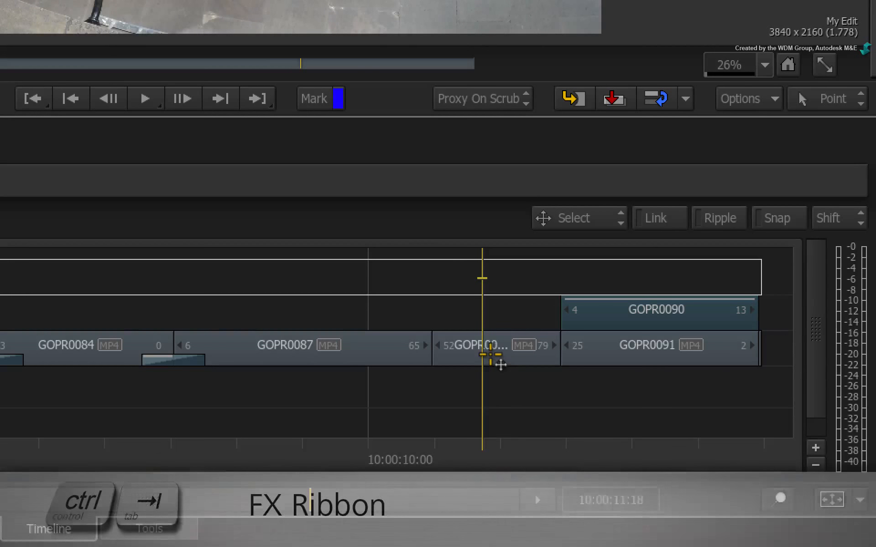
key("ctrl+Tab")
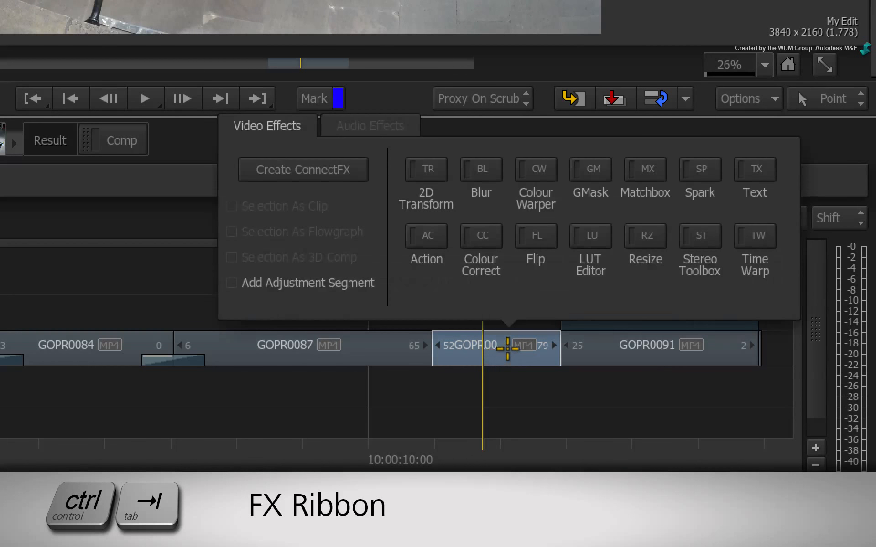
left_click(421, 169)
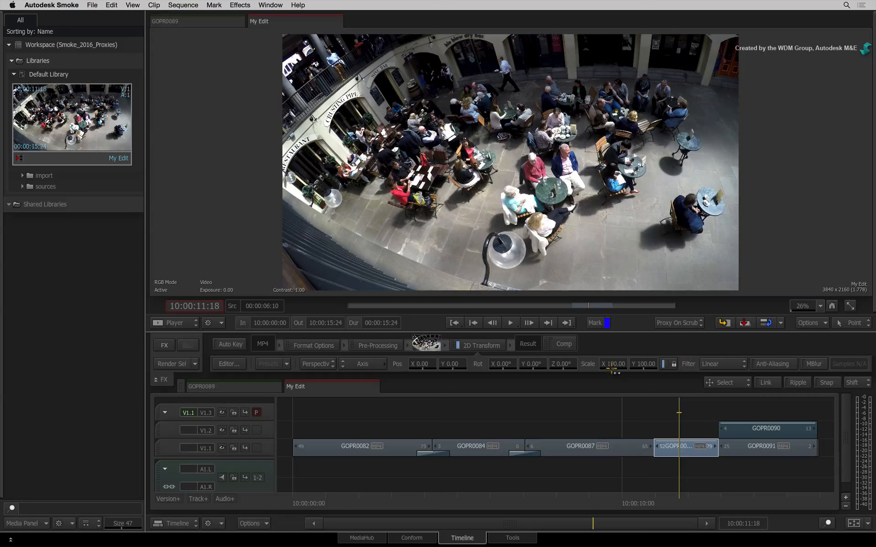
left_click_drag(611, 367, 583, 367)
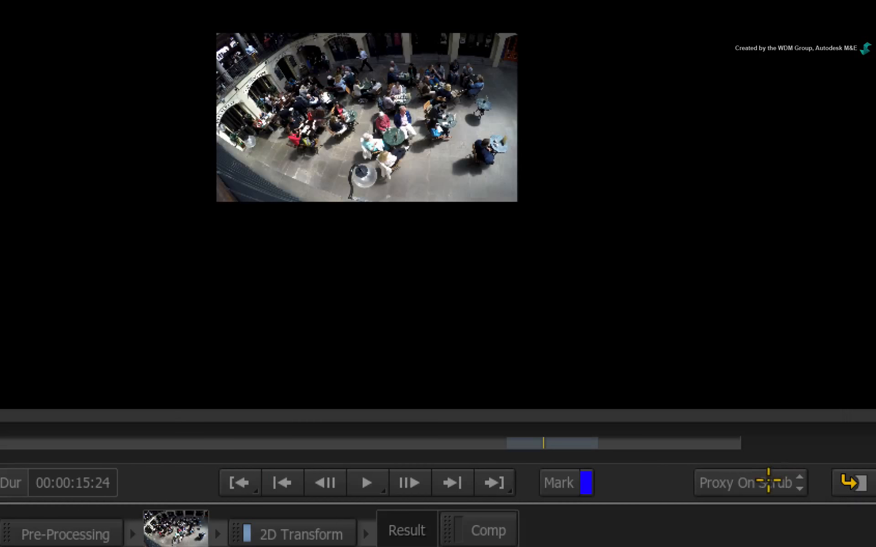
- Switch the player to Proxy mode and toggle it against Full Resolution to compare the scaled-down segment
left_click(768, 480)
left_click(764, 538)
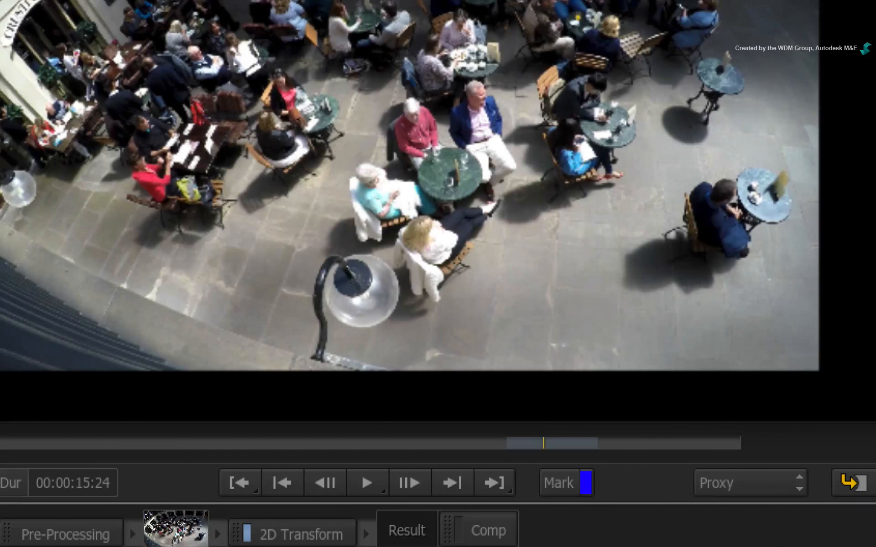
key("ctrl+shift+p")
key("ctrl+shift+p")
key("ctrl+shift+p")
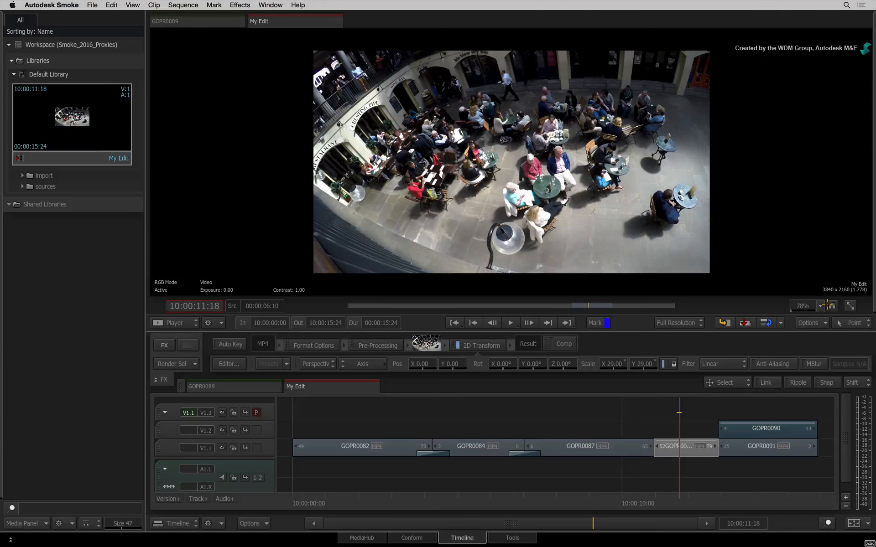
key("ctrl+shift+p")
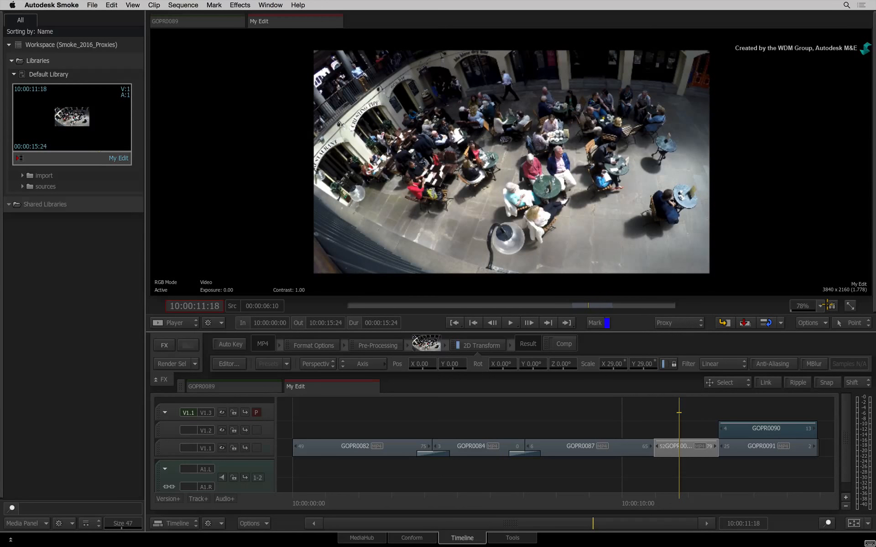
- Render the transformed segment and move through its frames to check the result
left_click(162, 364)
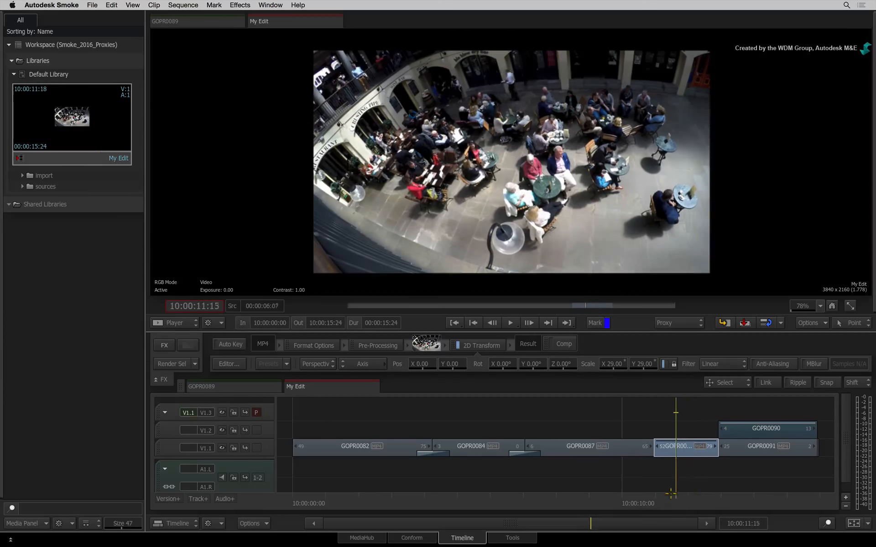
key("Right")
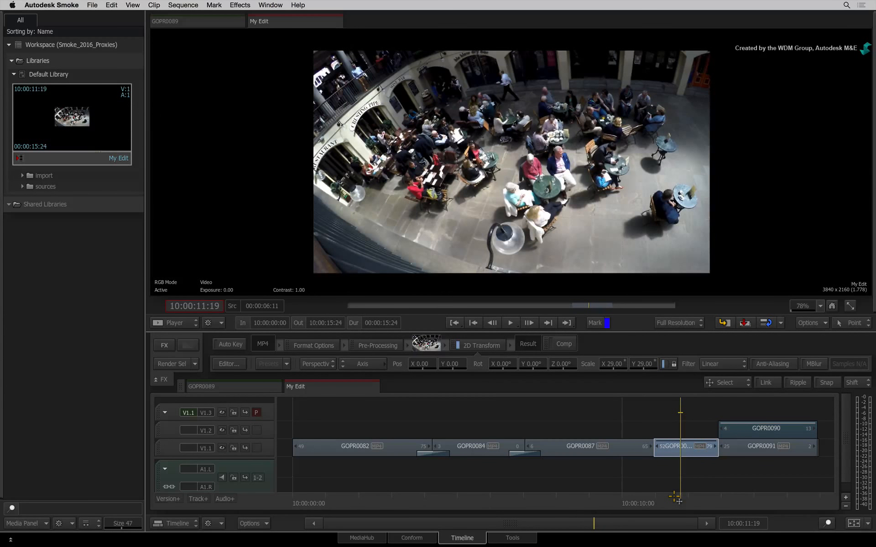
mouse_move(679, 502)
left_mouse_down()
mouse_move(698, 500)
mouse_move(671, 498)
mouse_move(698, 497)
mouse_move(676, 498)
left_mouse_up()
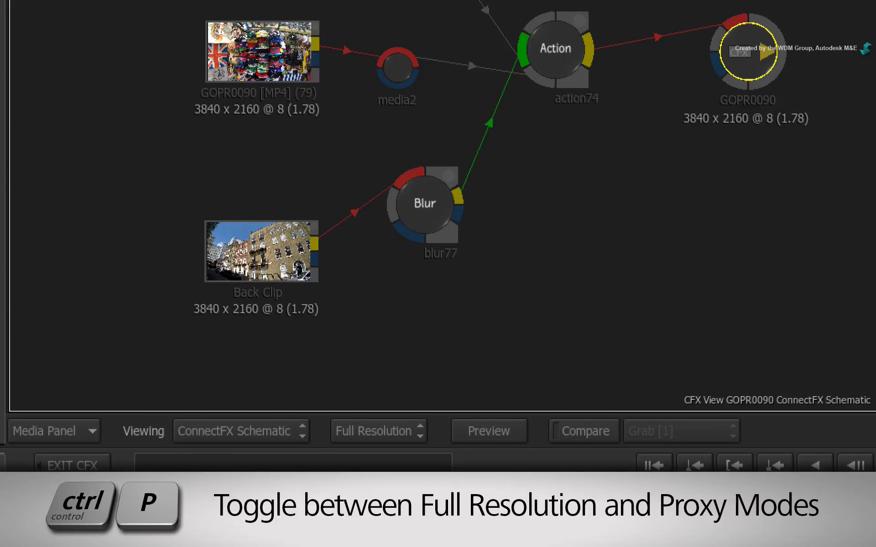
- Switch the GOPR0090 ConnectFX schematic to Proxy mode and compare the Blur node in Full Resolution and Proxy
key("ctrl+p")
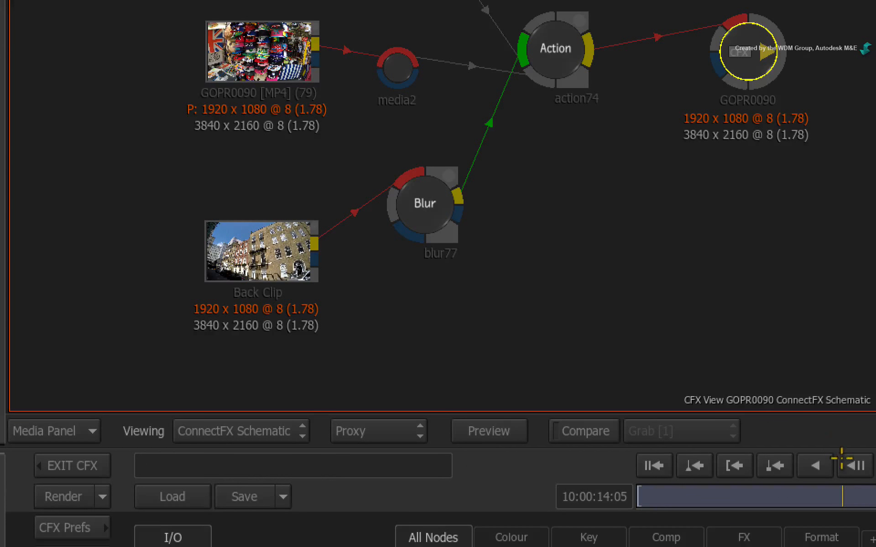
left_click_drag(843, 493, 262, 389)
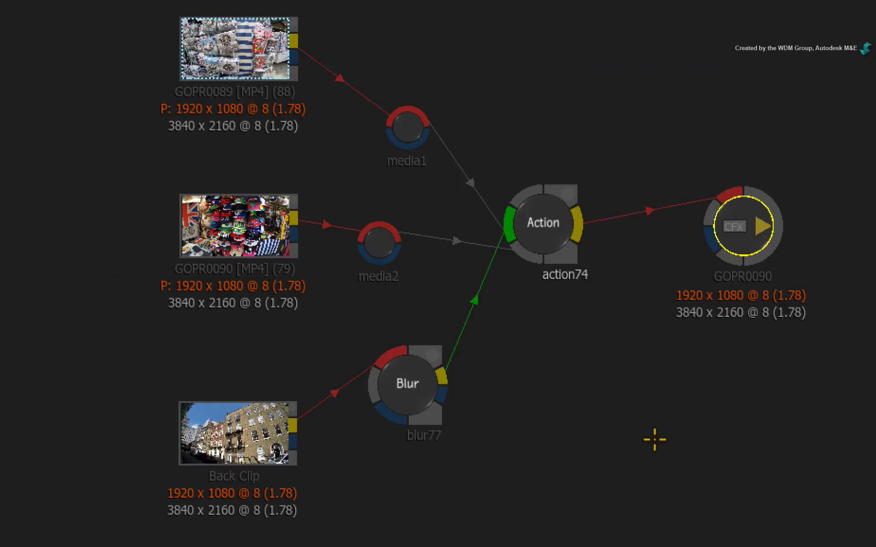
left_click(407, 384)
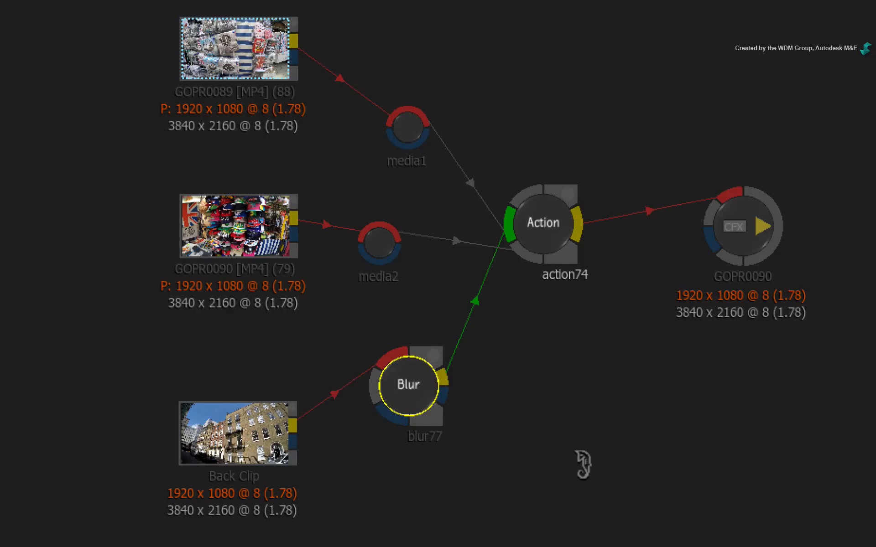
key("shift+p")
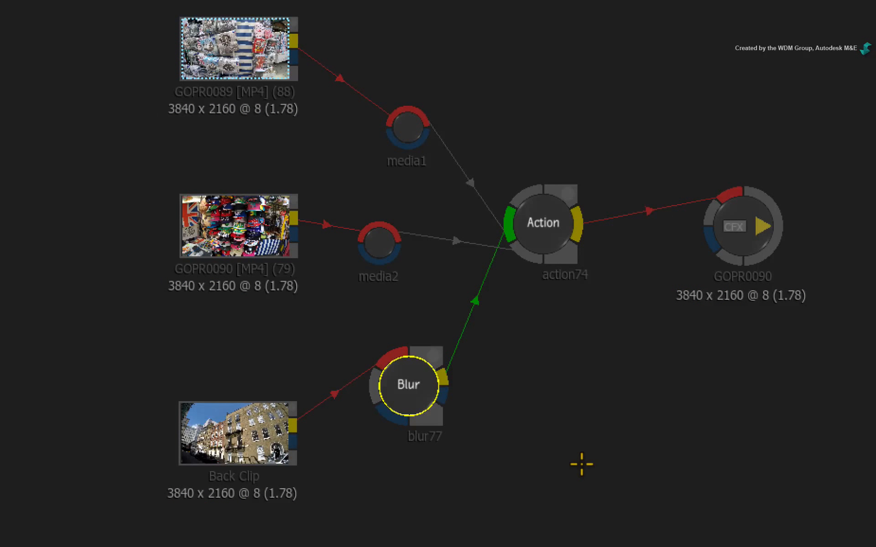
key("shift+p")
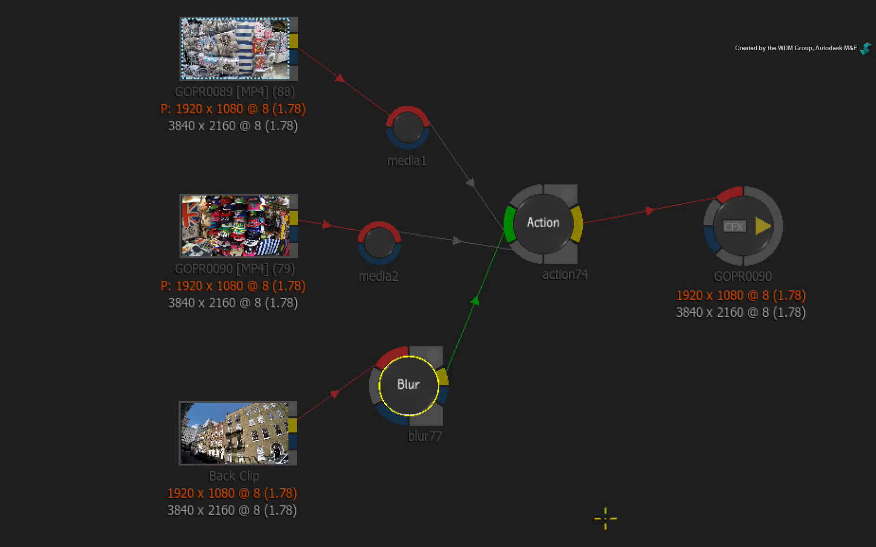
- View the composited results of the Action node and the GOPR0090 output node in the ConnectFX schematic
left_click(541, 215)
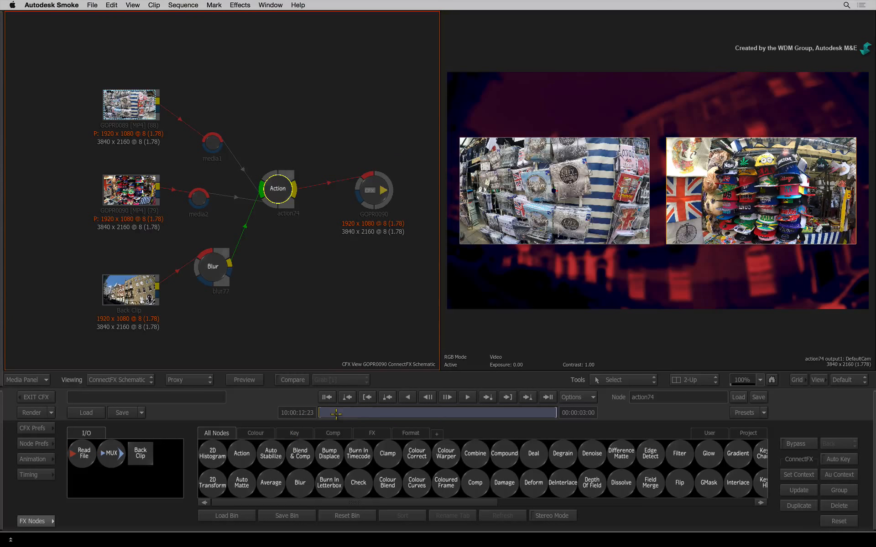
key("space")
left_click(375, 184)
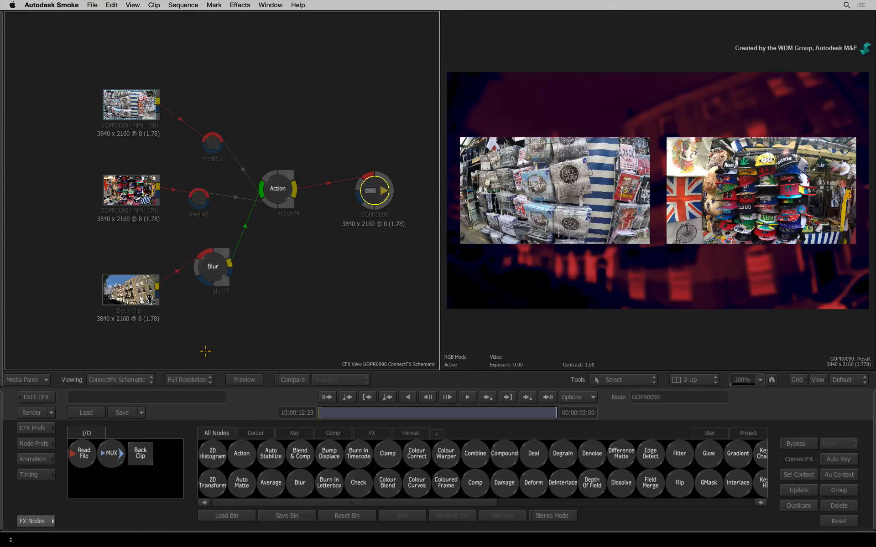
- Scrub through the composite with the ConnectFX schematic in Proxy mode and return to the timeline
key("shift+p")
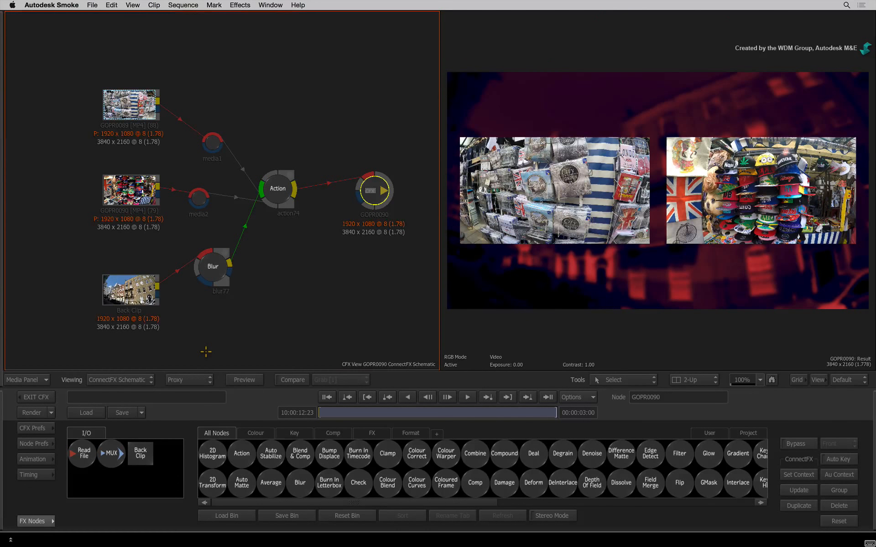
left_click_drag(330, 410, 506, 395)
left_click(507, 395)
left_click(38, 397)
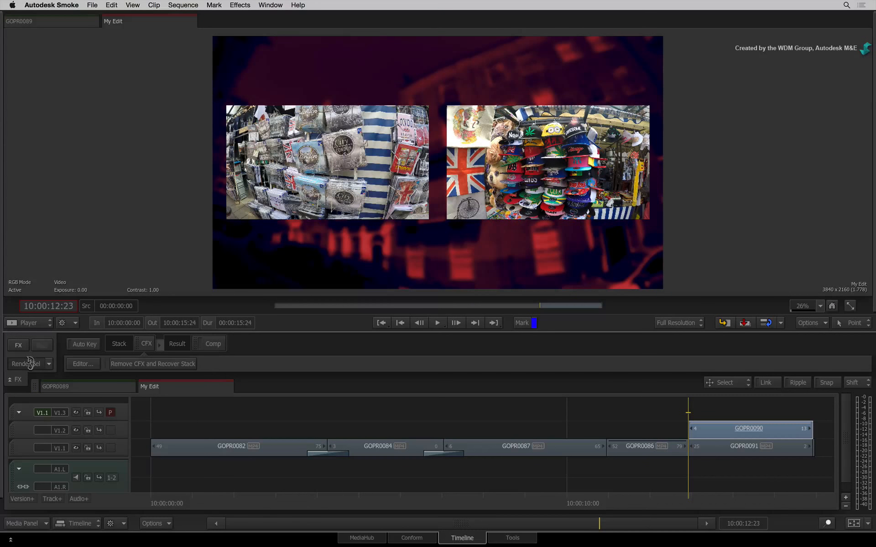
- Render the selected GOPR0090 ConnectFX segment and scrub through its frames in the timeline
left_click(30, 363)
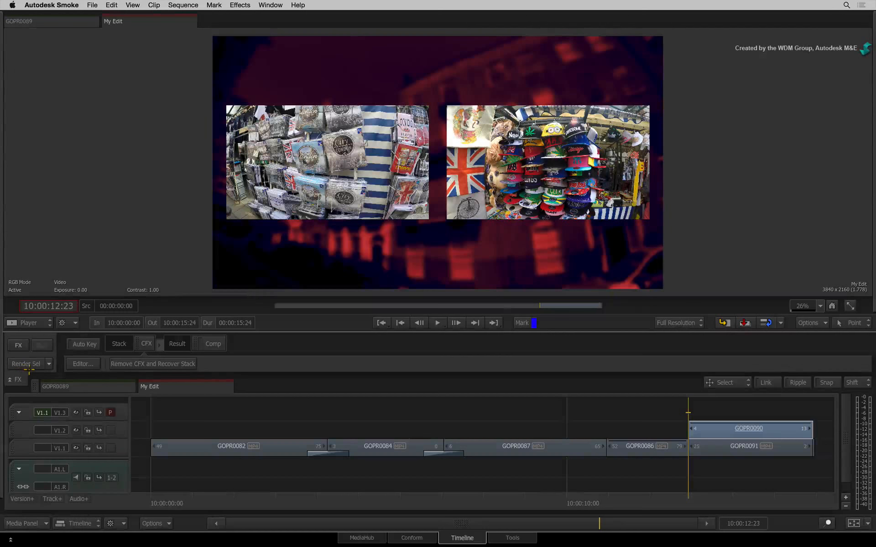
left_click_drag(689, 503, 790, 502)
left_click_drag(748, 546, 652, 546)
- Toggle the player between Full Resolution and Proxy to compare the rendered GOPR0090 composite
key("alt+p")
key("alt+p")
key("alt+p")
key("alt+p")
key("alt+p")
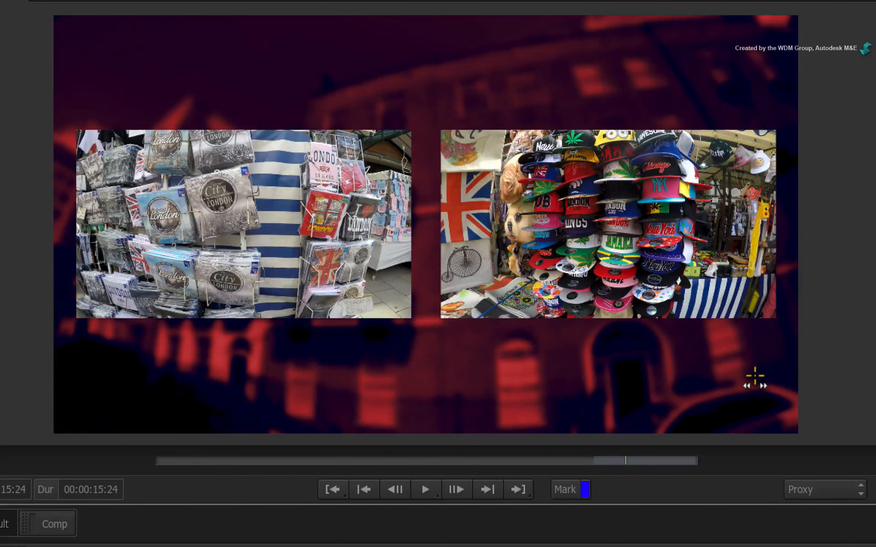
key("alt+p")
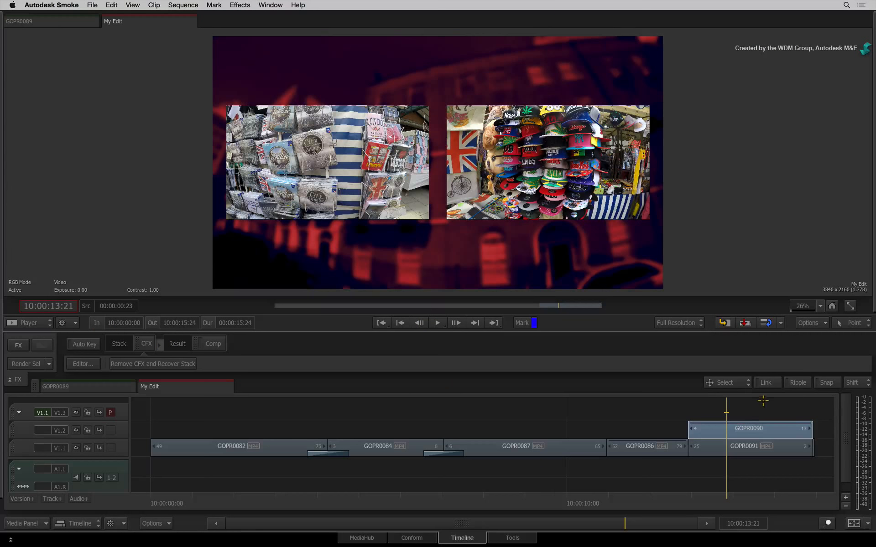
- Deselect the GOPR0090 segment and scrub through the My Edit sequence to review its clips and composite
left_click(759, 400)
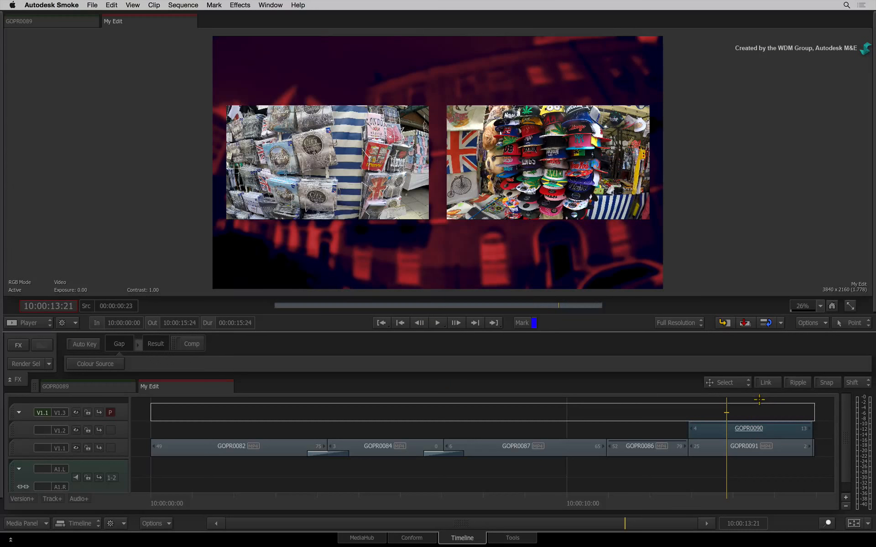
left_click_drag(739, 505, 404, 471)
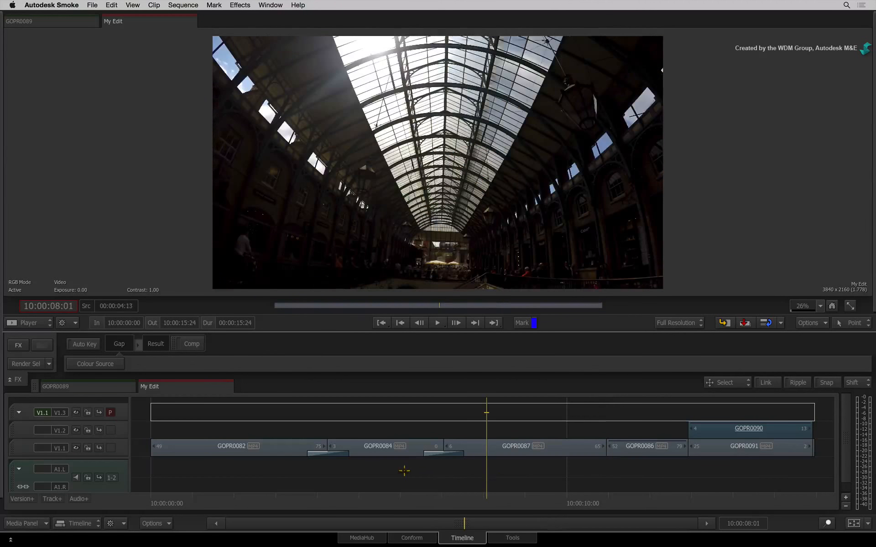
left_click_drag(349, 470, 781, 451)
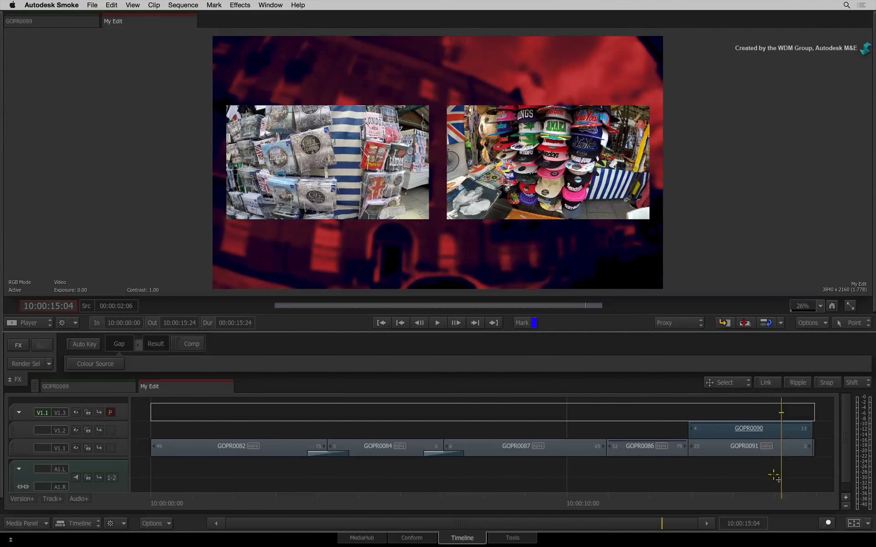